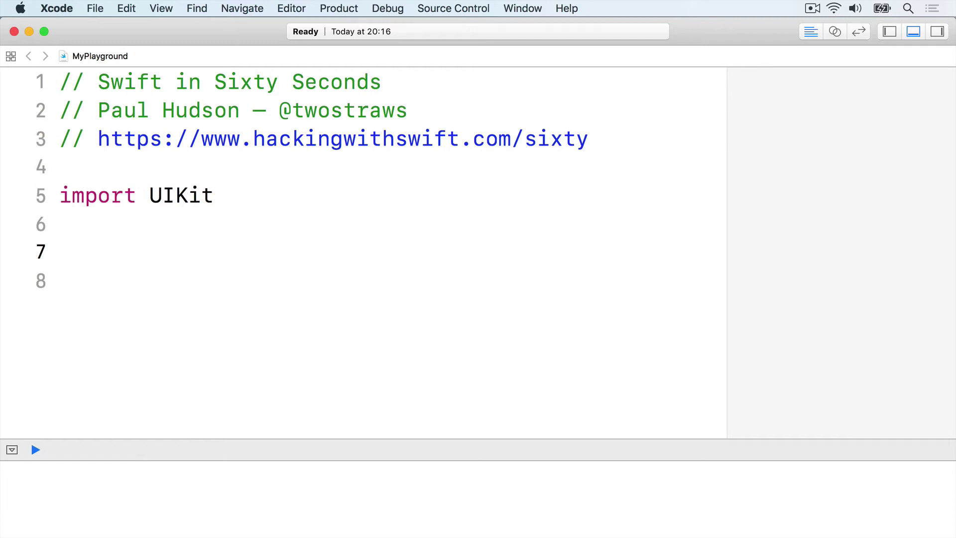
pyautogui.write('func usernam')
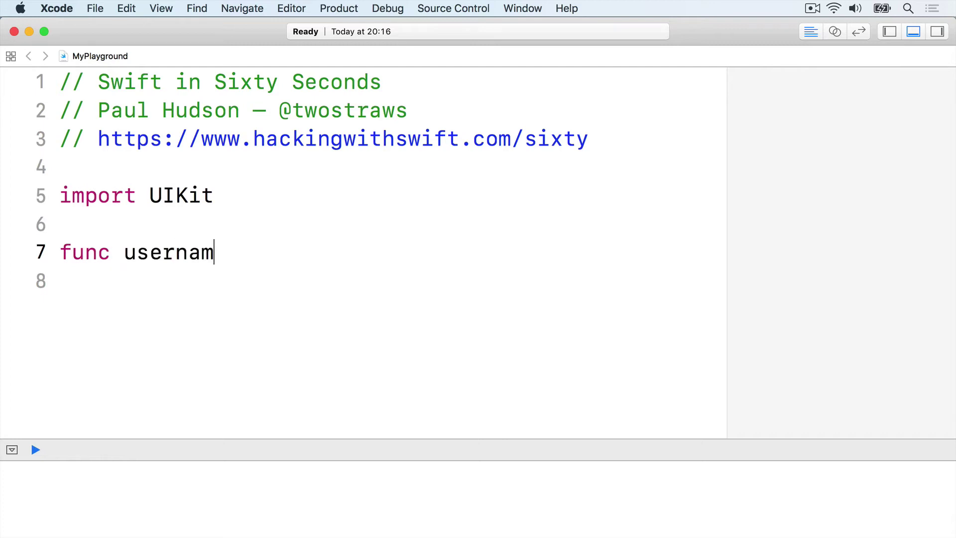
pyautogui.write('e(for id: Int) -> String? ')
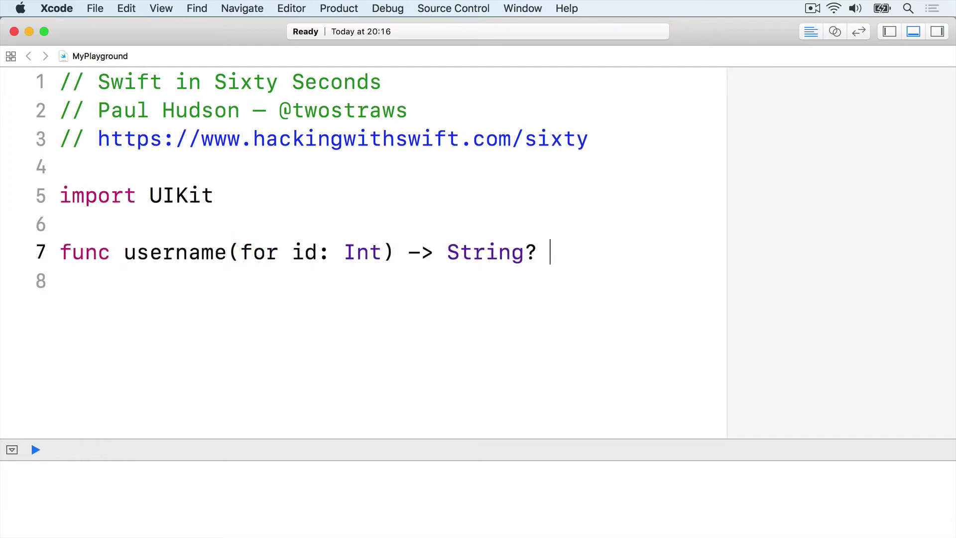
pyautogui.write('{')
# - Write username(for id: Int) -> String? returning "Taylor Swift" when id is 1, otherwise nil
pyautogui.press('Return')
pyautogui.write('if id ')
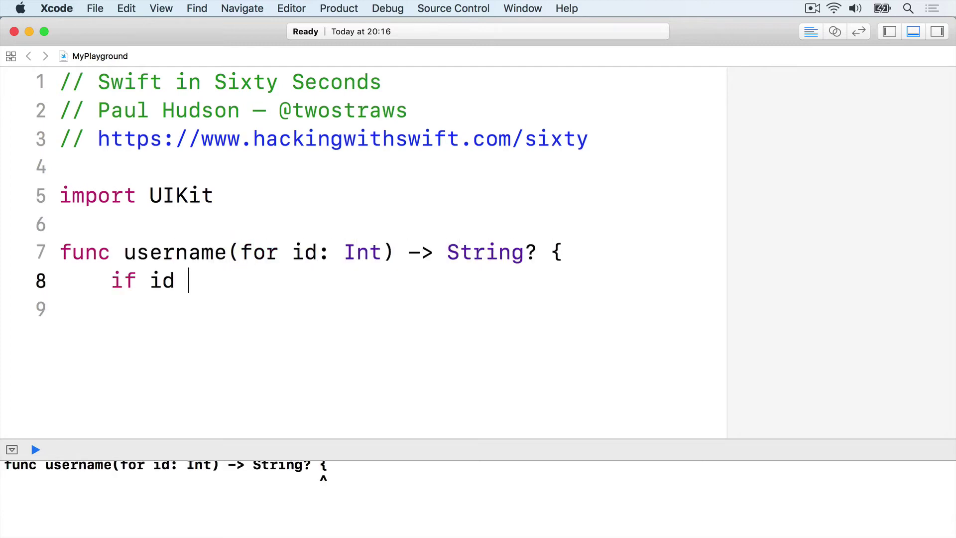
pyautogui.write('== 1 {')
pyautogui.press('Return')
pyautogui.write('return "Tay')
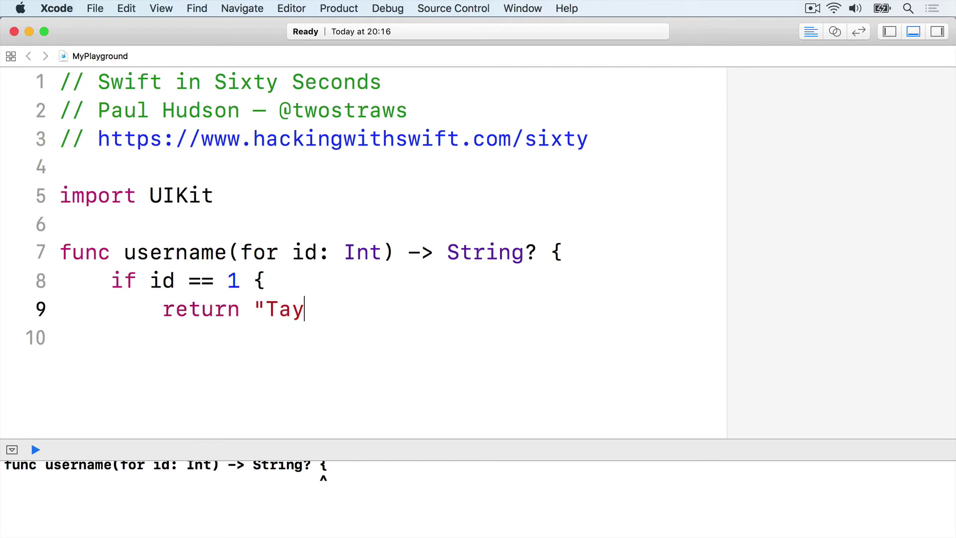
pyautogui.write('lor Swift"')
pyautogui.press('Return')
pyautogui.write('} else {')
pyautogui.press('Return')
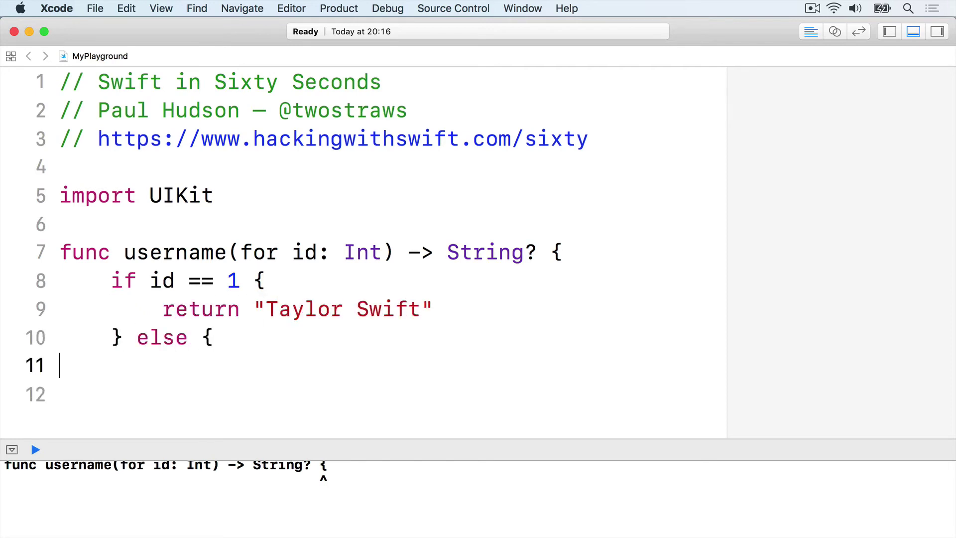
pyautogui.write('return nil')
pyautogui.press('Return')
pyautogui.write('}')
pyautogui.press('Return')
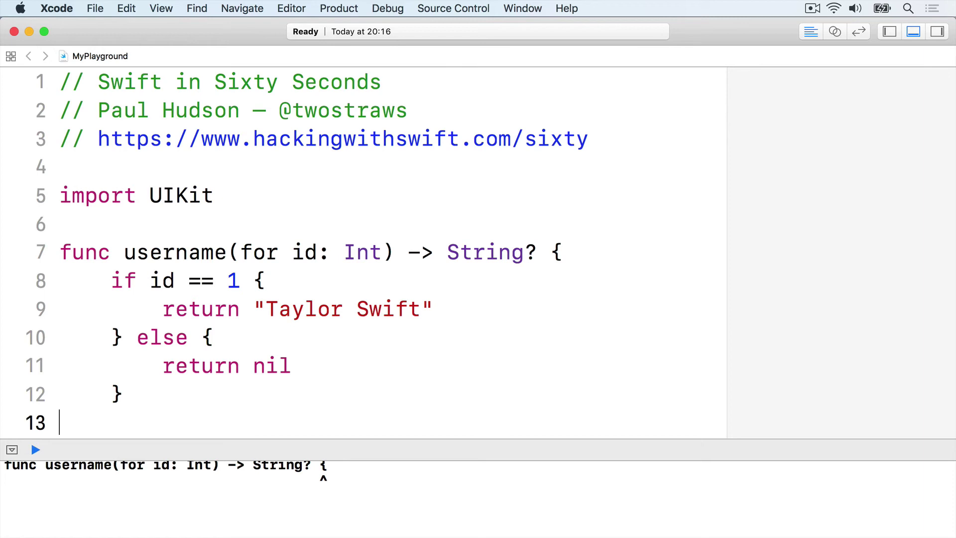
pyautogui.write('}')
pyautogui.press('Return')
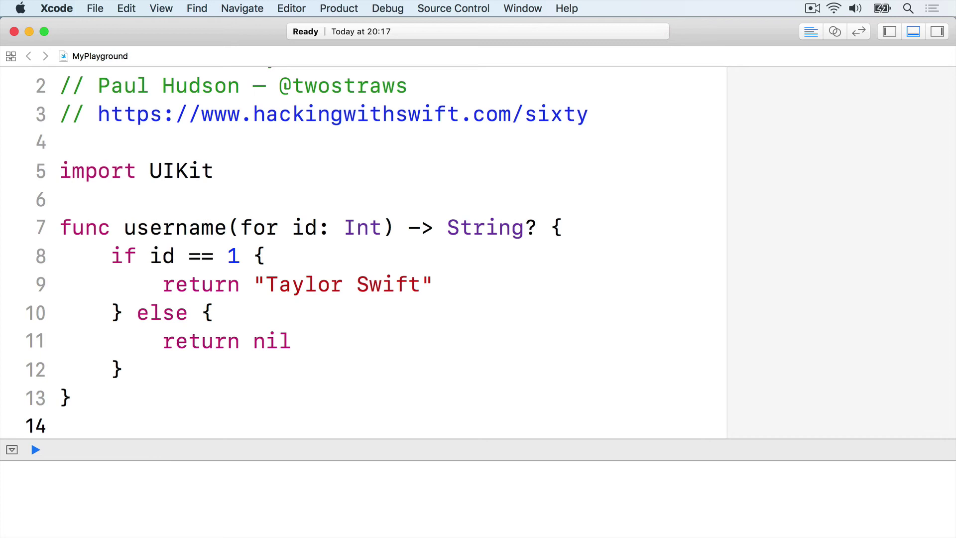
# - Add let user = username(for: 15) ?? "Anonymous" so the result falls back to "Anonymous"
pyautogui.press('Return')
pyautogui.write('le')
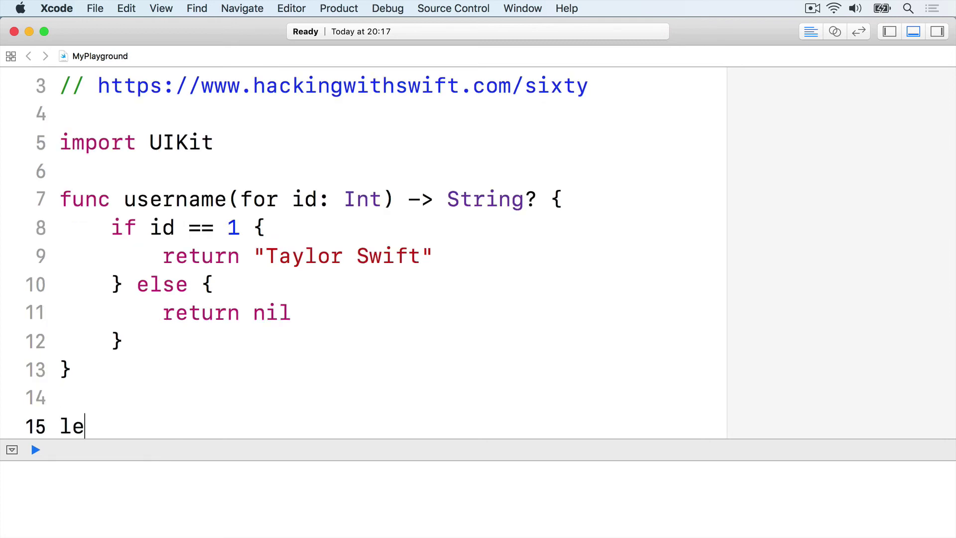
pyautogui.write('t user = username(for: 15)')
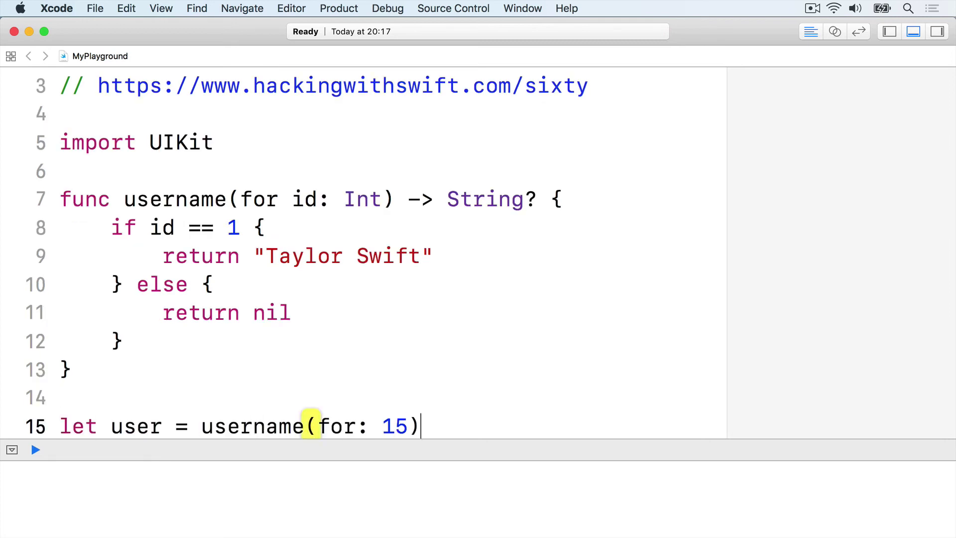
pyautogui.write(' ?? "Anonymous"')
pyautogui.press('Return')
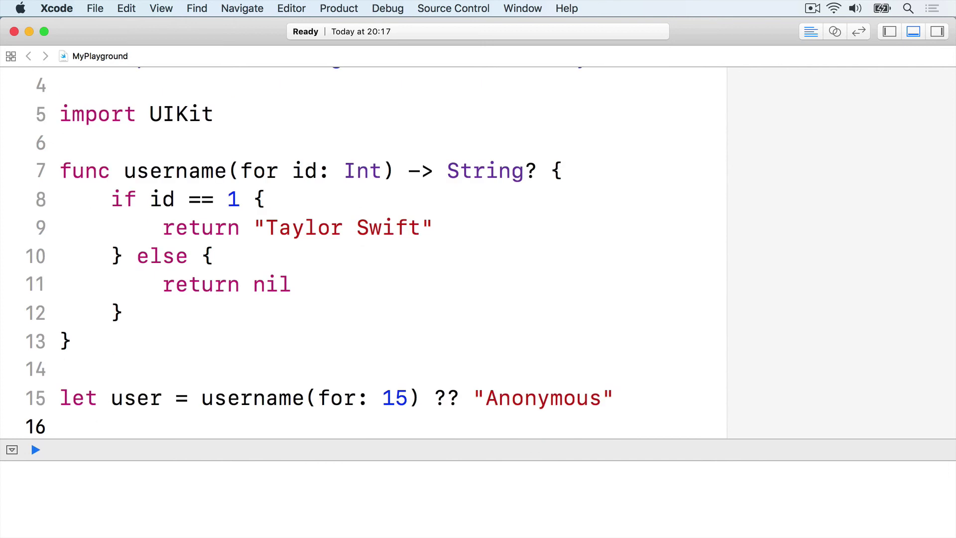